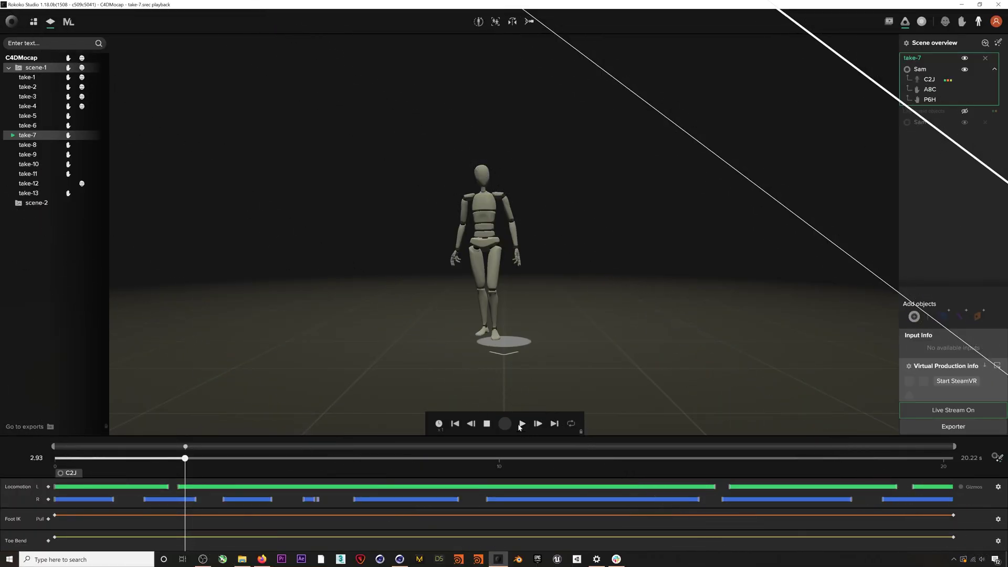
Play back take-7 of scene-1 on the mannequin character.
{"action": "left_click", "coordinate": [523, 424]}
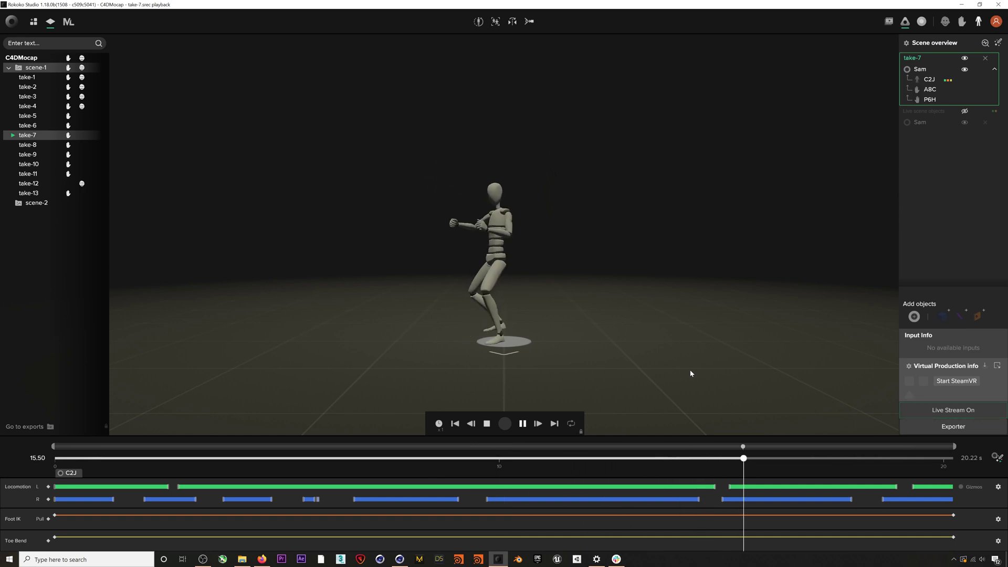
Pause playback and rename take-7 to 'Magic'.
{"action": "left_click", "coordinate": [523, 423]}
{"action": "right_click", "coordinate": [29, 136]}
{"action": "left_click", "coordinate": [41, 153]}
{"action": "type", "text": "Magic"}
{"action": "key", "text": "Return"}
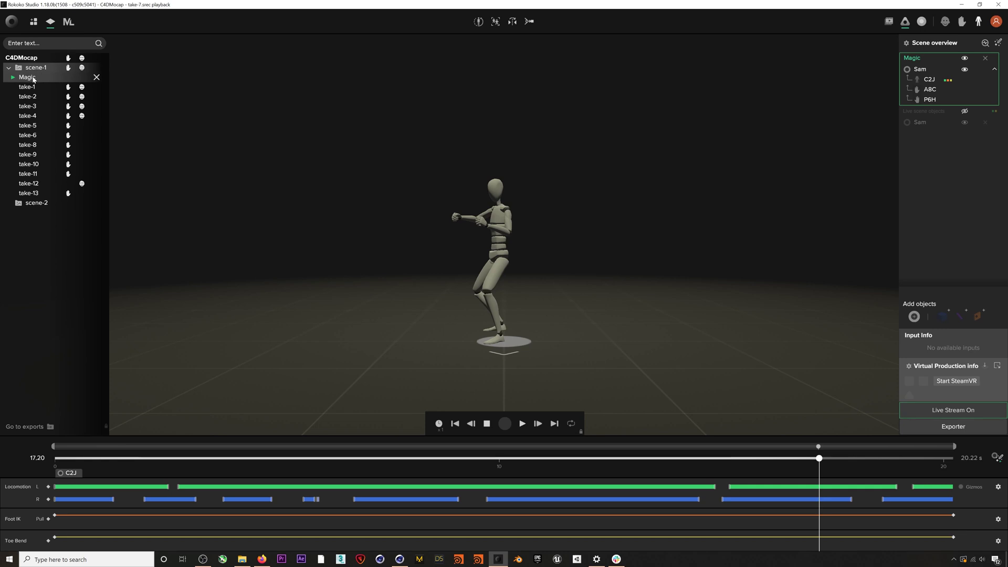
Export the Magic take as a binary FBX with a Mixamo skeleton.
{"action": "right_click", "coordinate": [33, 80]}
{"action": "left_click", "coordinate": [45, 85]}
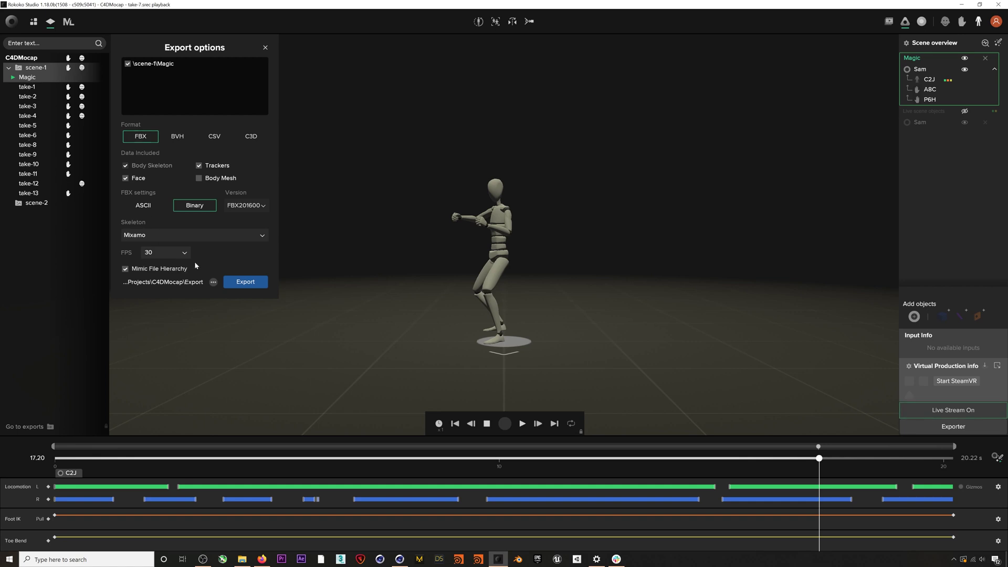
{"action": "left_click", "coordinate": [182, 235]}
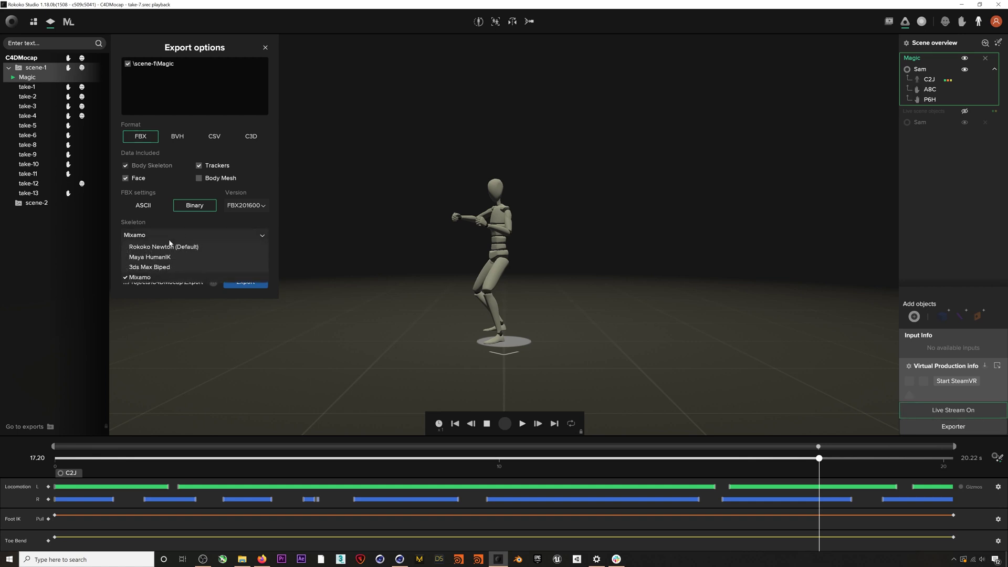
{"action": "left_click", "coordinate": [155, 277]}
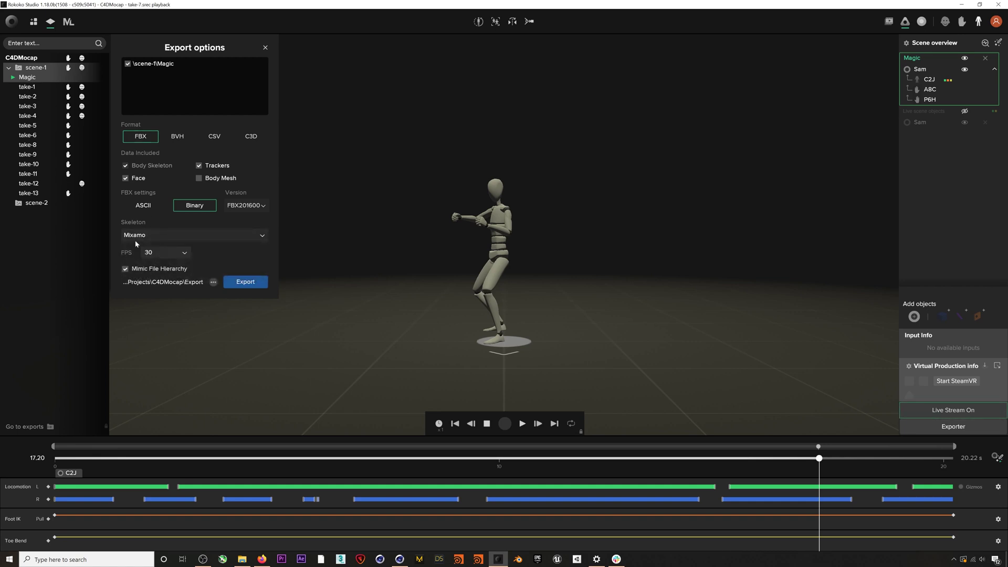
{"action": "left_click", "coordinate": [248, 283]}
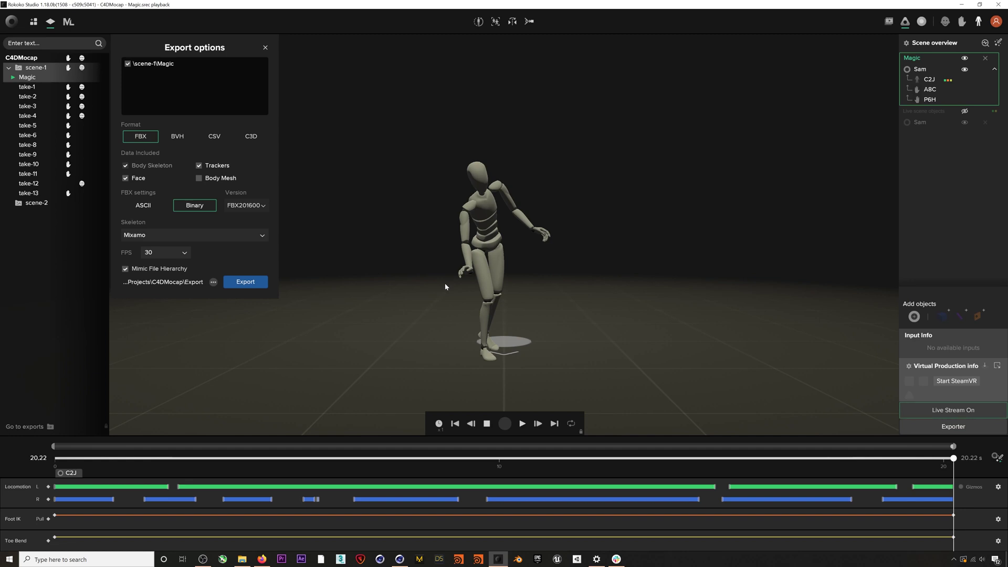
In Cinema 4D, open Magic_MIXAMO_C2J from C4DMocap > Export > scene-1 with default FBX import settings.
{"action": "left_click", "coordinate": [400, 558]}
{"action": "left_click", "coordinate": [736, 25]}
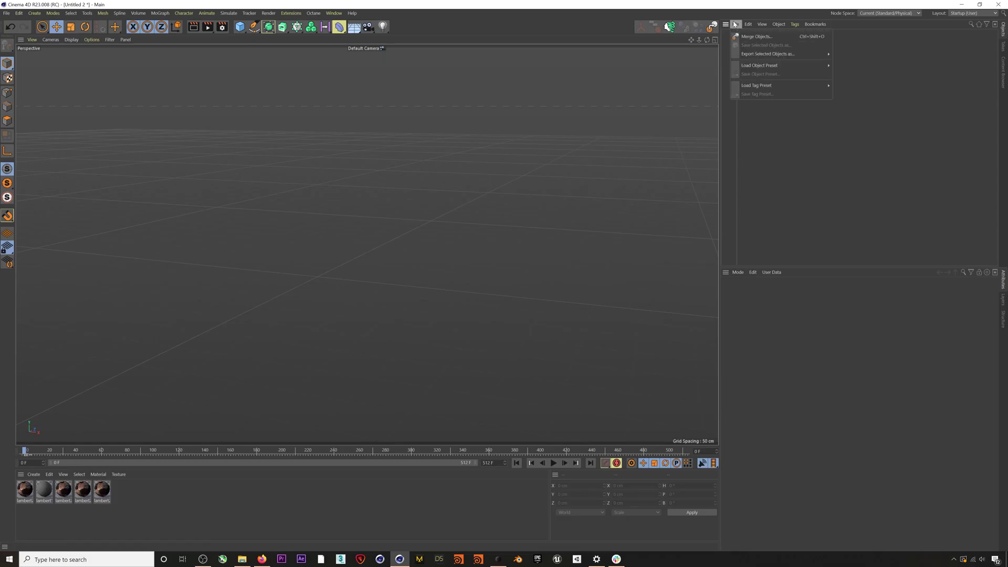
{"action": "left_click", "coordinate": [751, 32]}
{"action": "left_click", "coordinate": [59, 160]}
{"action": "double_click", "coordinate": [152, 214]}
{"action": "double_click", "coordinate": [153, 108]}
{"action": "double_click", "coordinate": [152, 67]}
{"action": "double_click", "coordinate": [157, 67]}
{"action": "left_click", "coordinate": [162, 68]}
{"action": "double_click", "coordinate": [163, 68]}
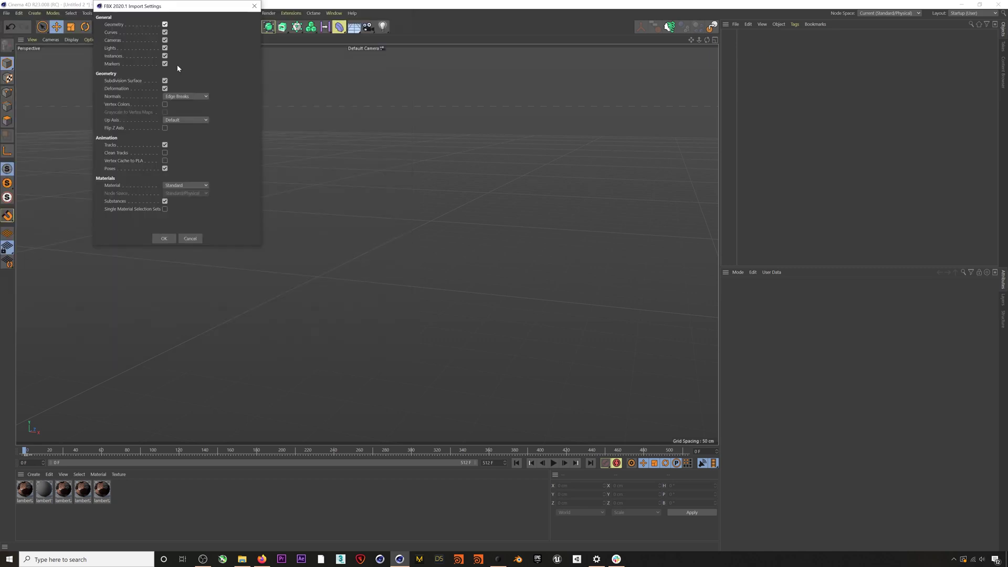
{"action": "left_click", "coordinate": [165, 239]}
Orbit the view to face the Mixamo skeleton and deselect the hips joint.
{"action": "left_click_drag", "start_coordinate": [323, 244], "coordinate": [512, 241], "text": "alt"}
{"action": "left_click", "coordinate": [539, 227]}
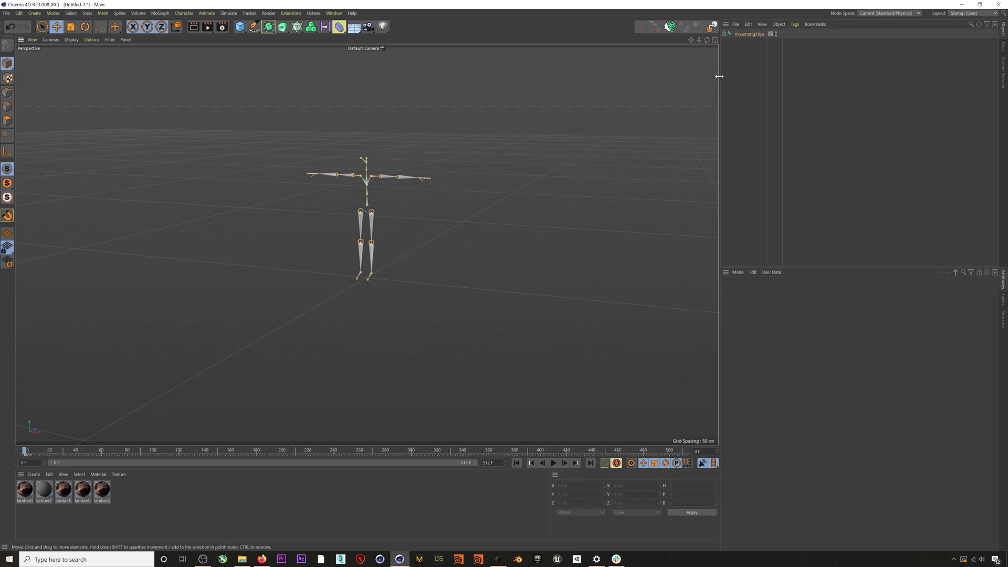
{"action": "left_click", "coordinate": [737, 25]}
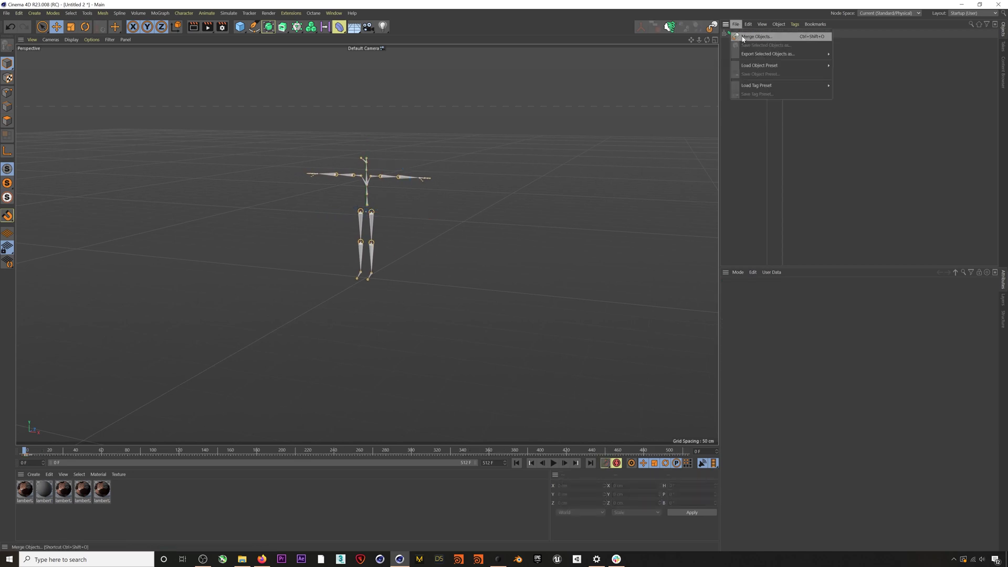
Merge the rigged Viking character file into the scene.
{"action": "left_click", "coordinate": [756, 36]}
{"action": "double_click", "coordinate": [139, 98]}
{"action": "double_click", "coordinate": [134, 130]}
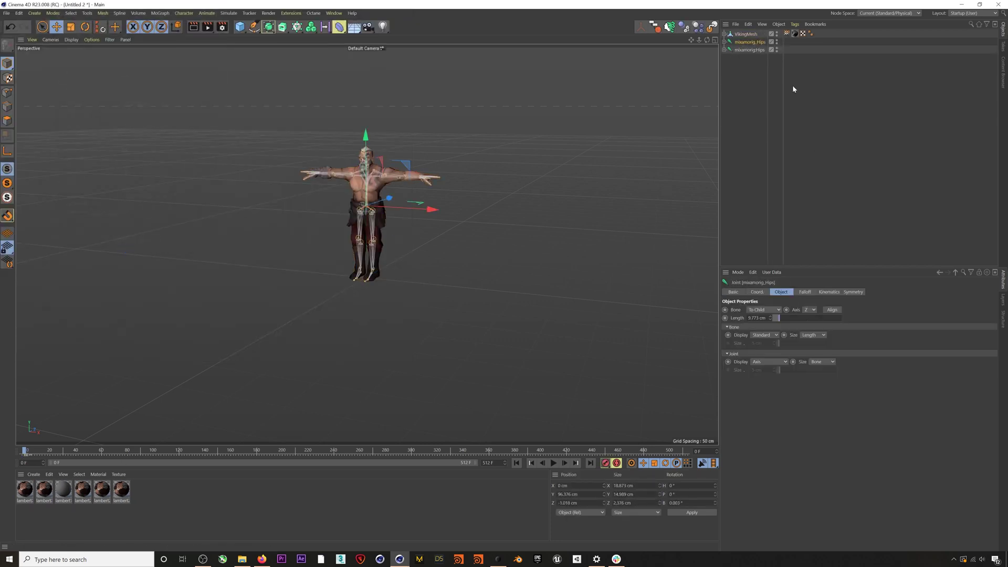
Group VikingMesh and its hips joint under a null named 'Romer'.
{"action": "left_click", "coordinate": [745, 34], "text": "ctrl"}
{"action": "key", "text": "alt+g"}
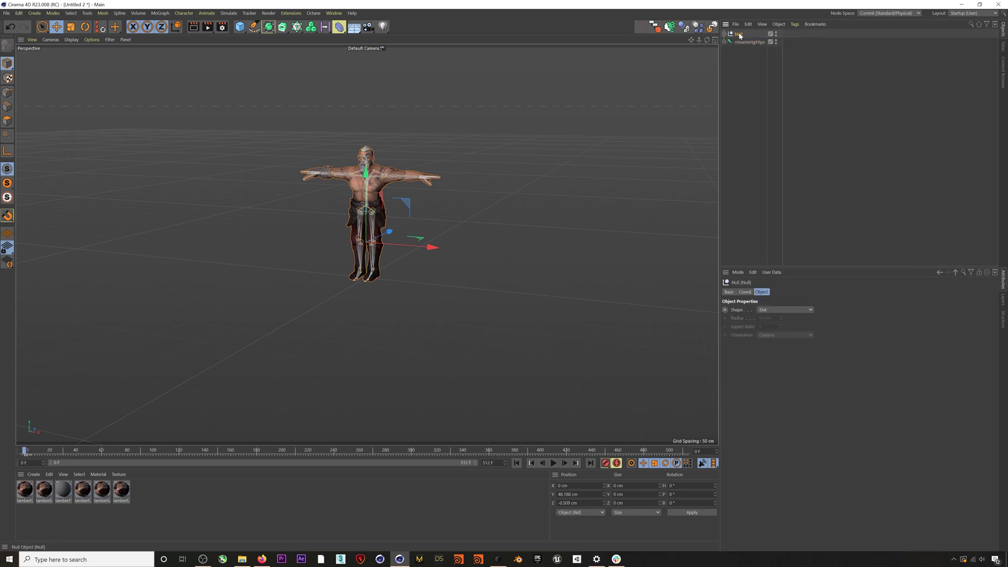
{"action": "double_click", "coordinate": [738, 34]}
{"action": "type", "text": "Romer"}
{"action": "key", "text": "Return"}
Move Romer to the right of the skeleton and play the animation.
{"action": "left_click_drag", "start_coordinate": [457, 250], "coordinate": [576, 267]}
{"action": "middle_click_drag", "start_coordinate": [430, 277], "coordinate": [393, 295], "text": "alt"}
{"action": "left_click", "coordinate": [406, 283]}
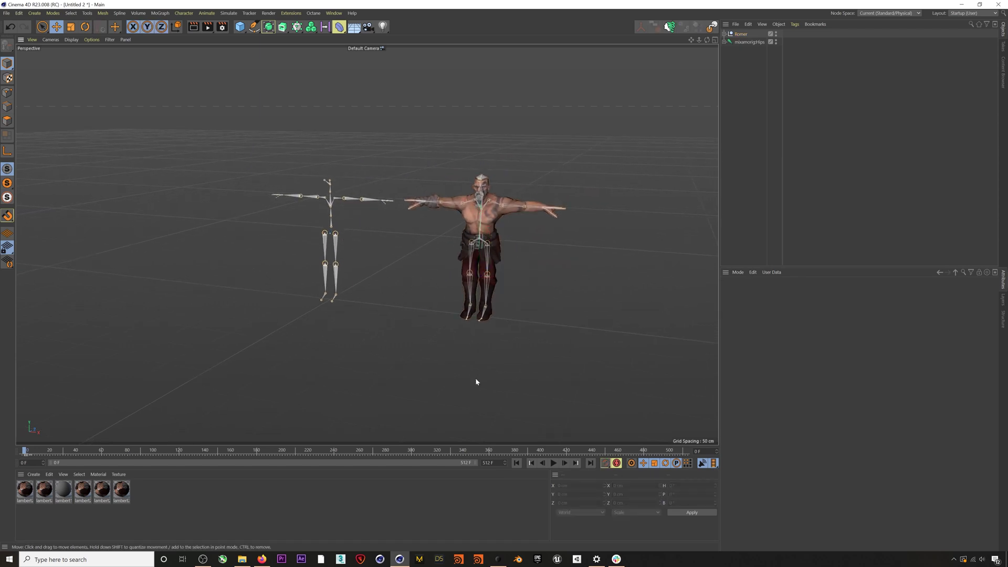
{"action": "key", "text": "F8"}
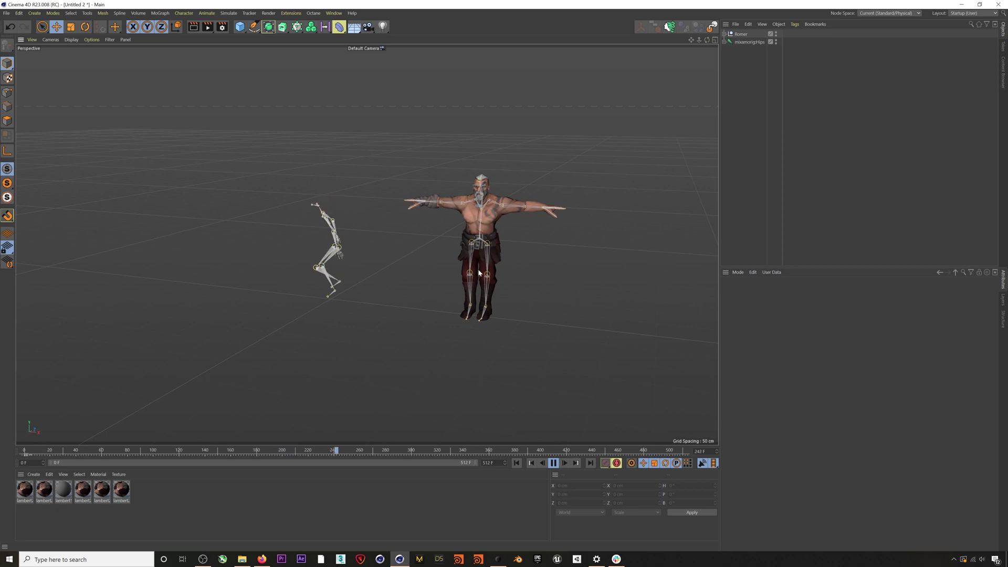
Stop playback, rewind to frame 0, and select mixamorig:Hips.
{"action": "middle_click_drag", "start_coordinate": [424, 326], "coordinate": [419, 286]}
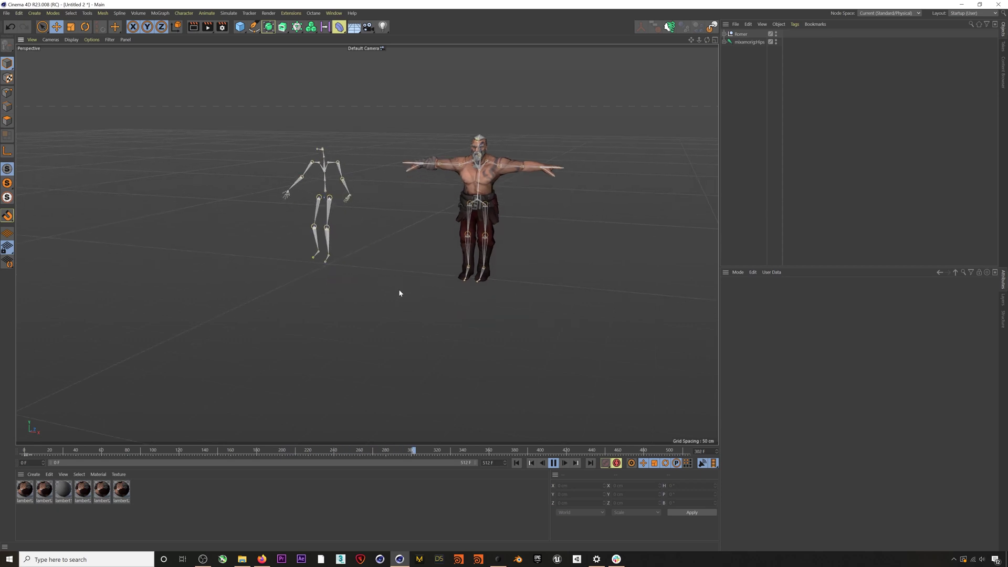
{"action": "left_click", "coordinate": [553, 462]}
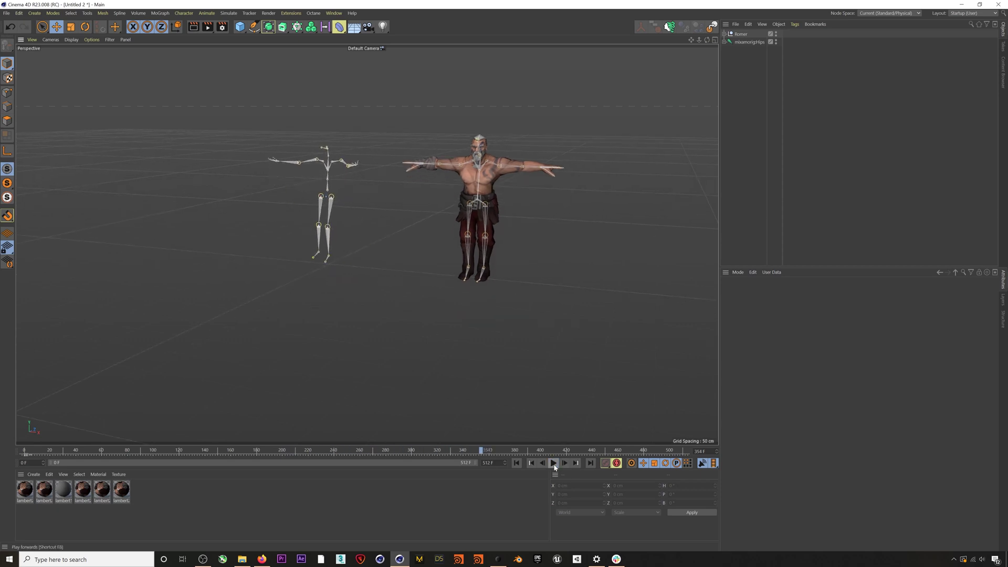
{"action": "left_click", "coordinate": [517, 463]}
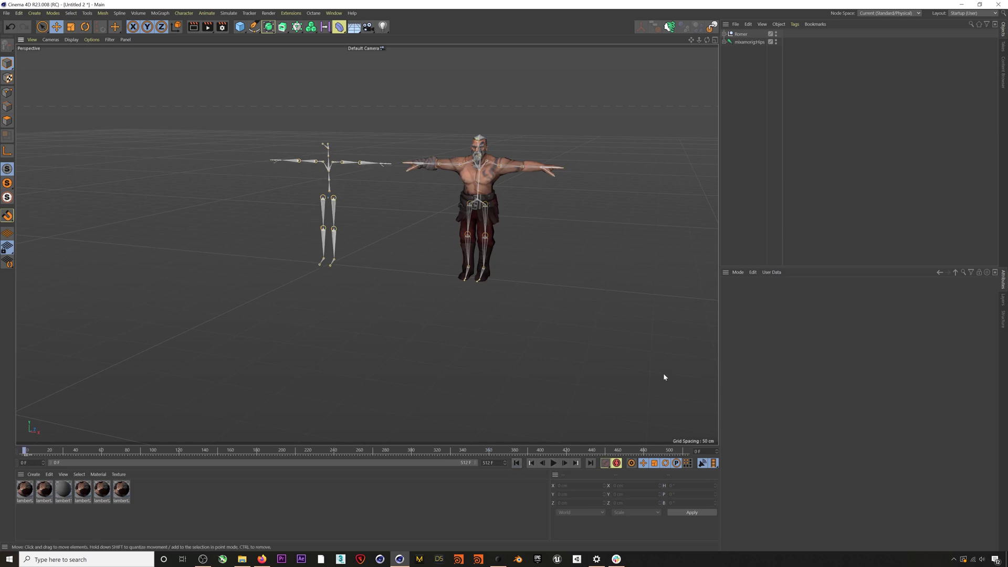
{"action": "left_click", "coordinate": [750, 44]}
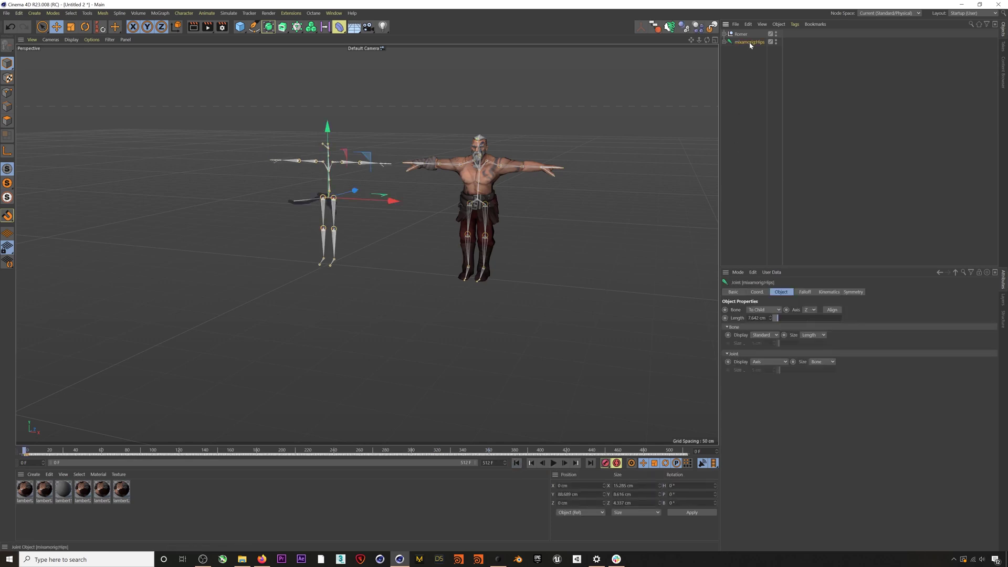
Tag mixamorig:Hips with a Character Definition and extract its skeleton, 53 of 54 joints.
{"action": "right_click", "coordinate": [750, 44]}
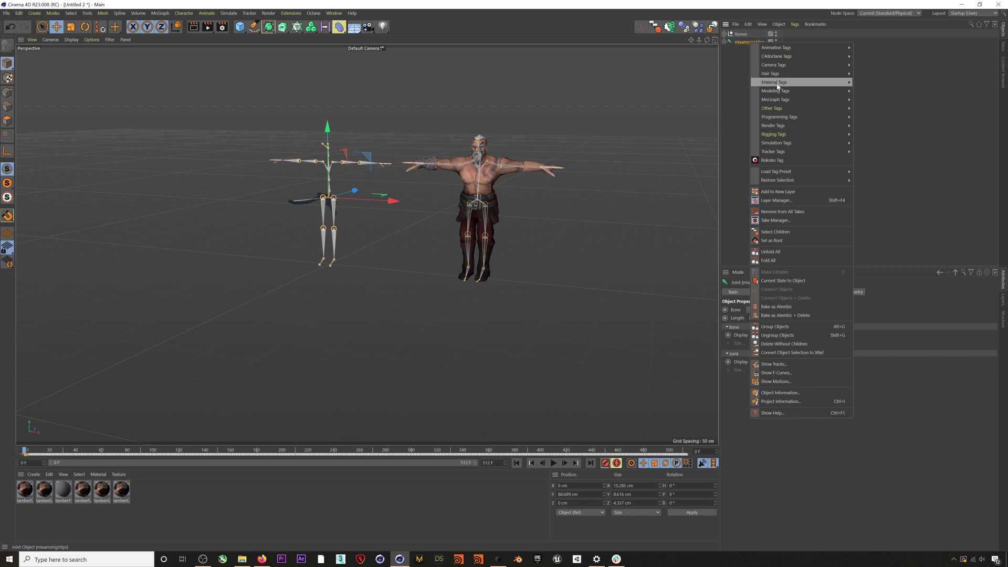
{"action": "mouse_move", "coordinate": [770, 136]}
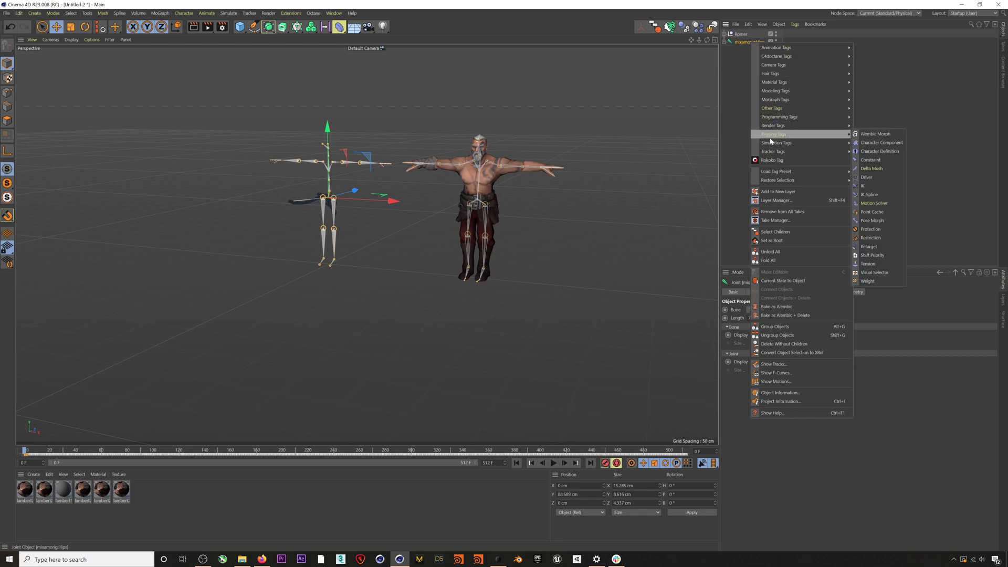
{"action": "left_click", "coordinate": [880, 152]}
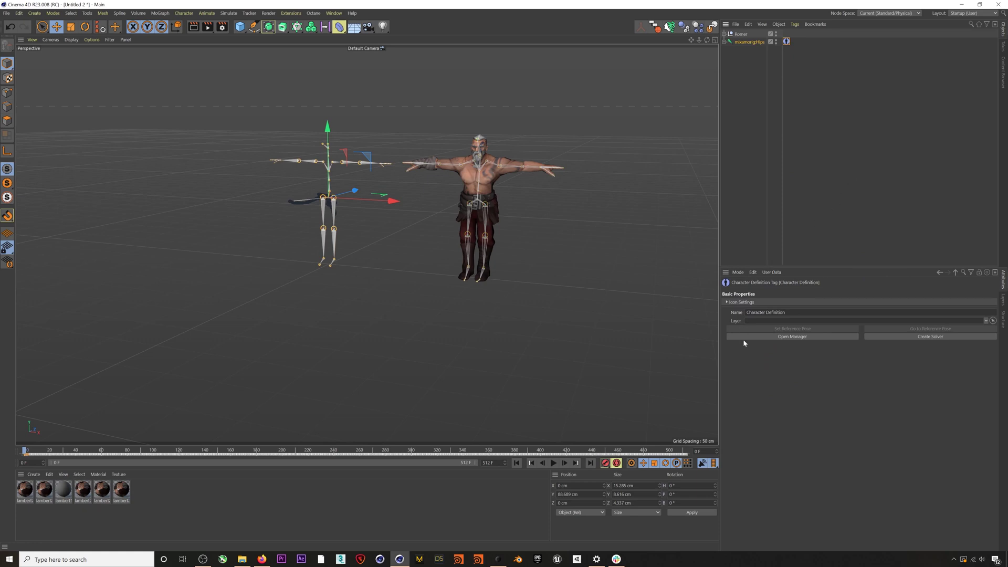
{"action": "left_click", "coordinate": [811, 336]}
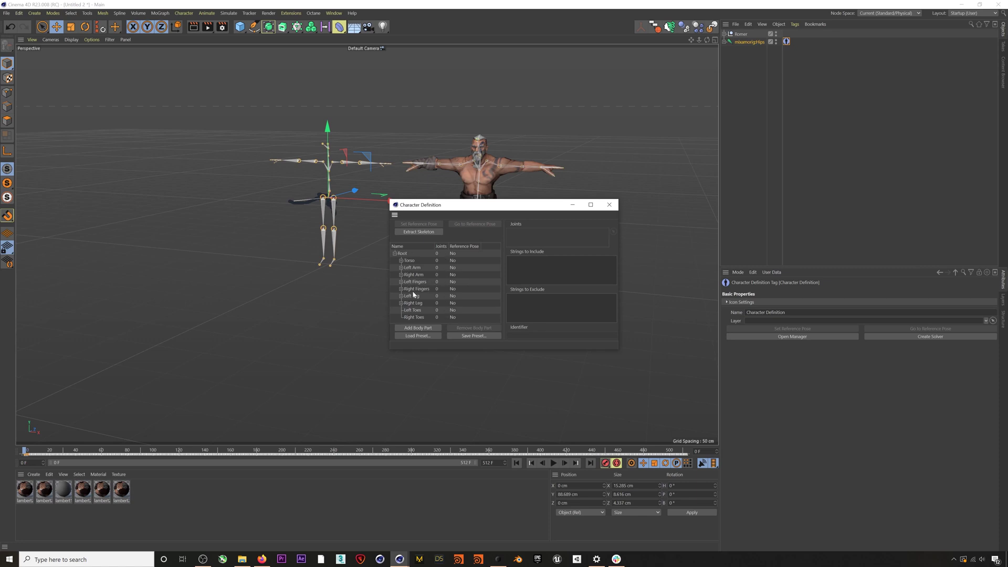
{"action": "left_click", "coordinate": [429, 235]}
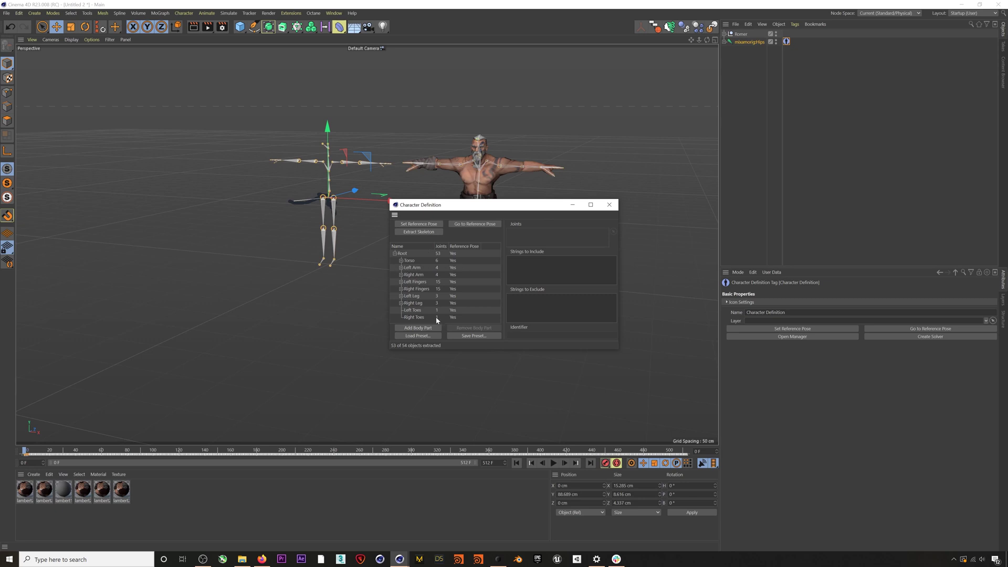
{"action": "left_click", "coordinate": [401, 261]}
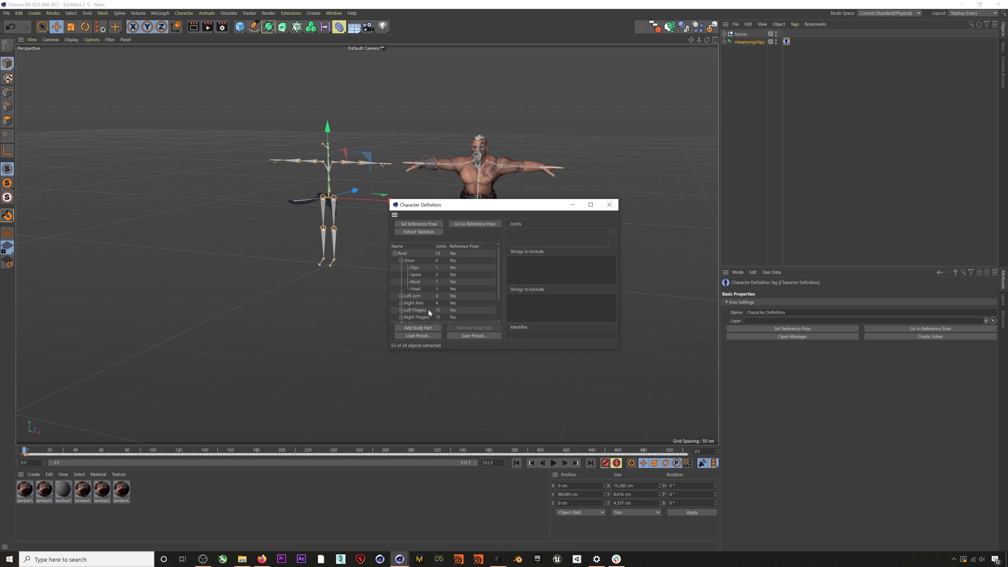
{"action": "left_click", "coordinate": [401, 260]}
Add a Character Definition to Romer's mixamorig_Hips, extract its 66 joints, and create a solver.
{"action": "left_click", "coordinate": [609, 205]}
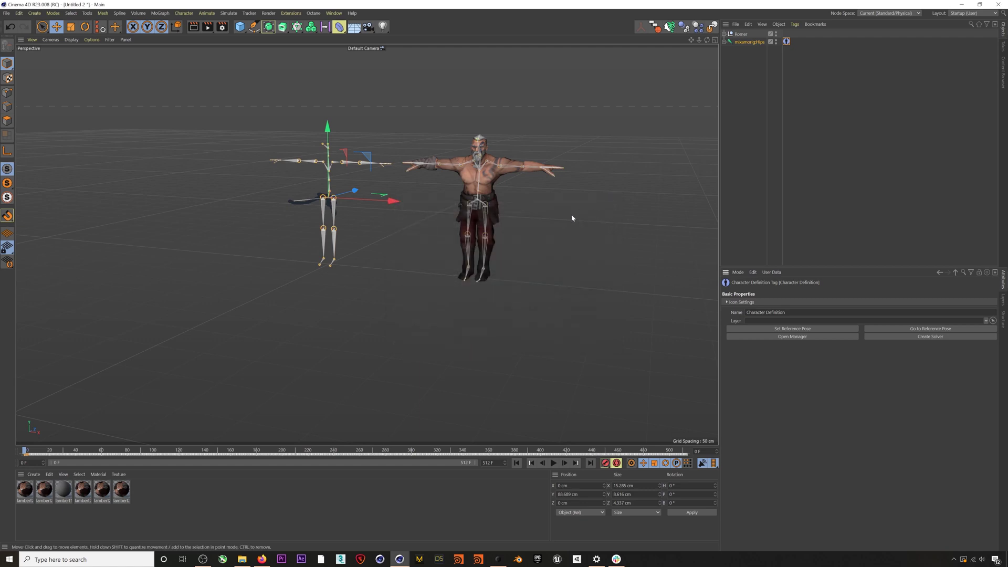
{"action": "left_click", "coordinate": [725, 34]}
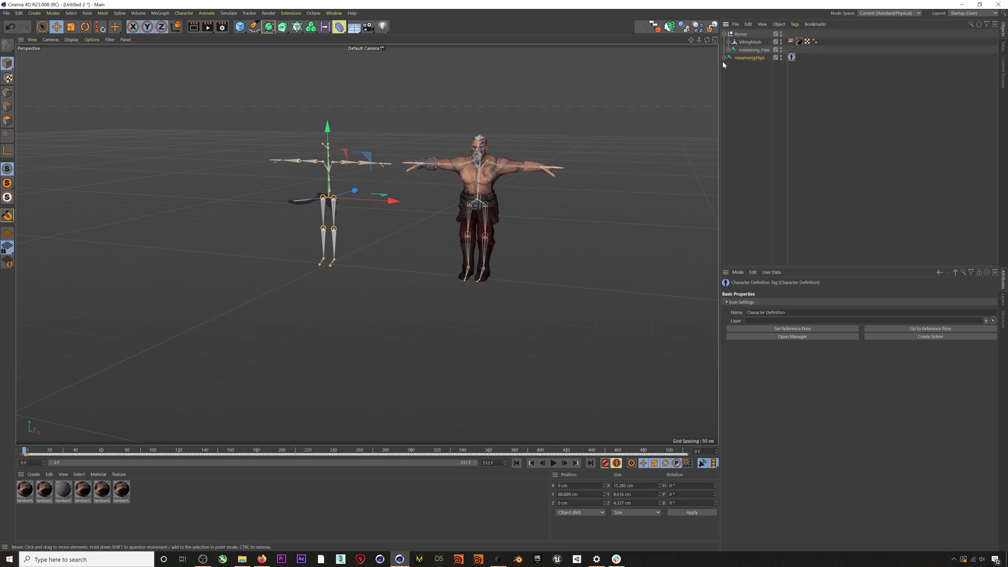
{"action": "left_click", "coordinate": [766, 50]}
{"action": "right_click", "coordinate": [763, 51]}
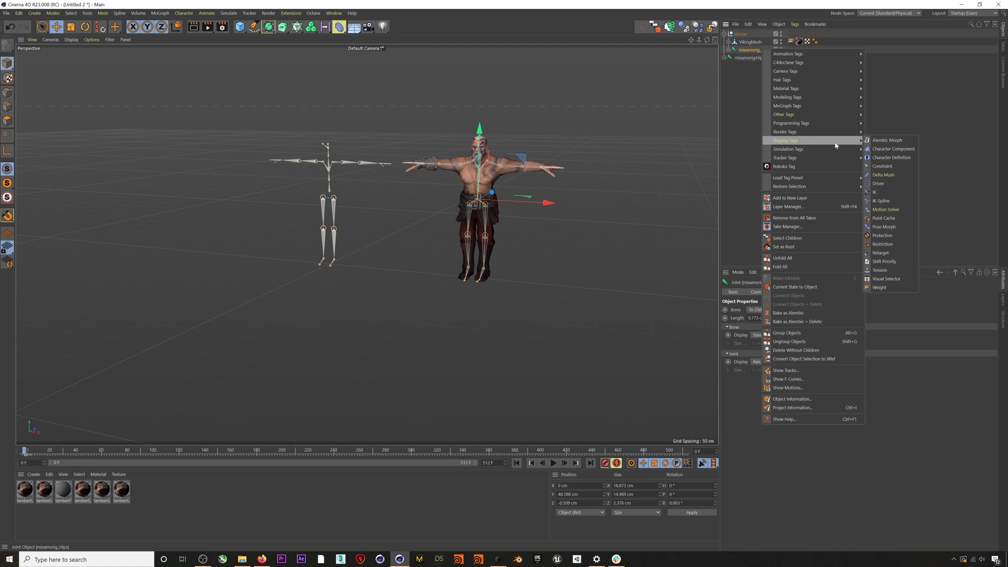
{"action": "left_click", "coordinate": [884, 158]}
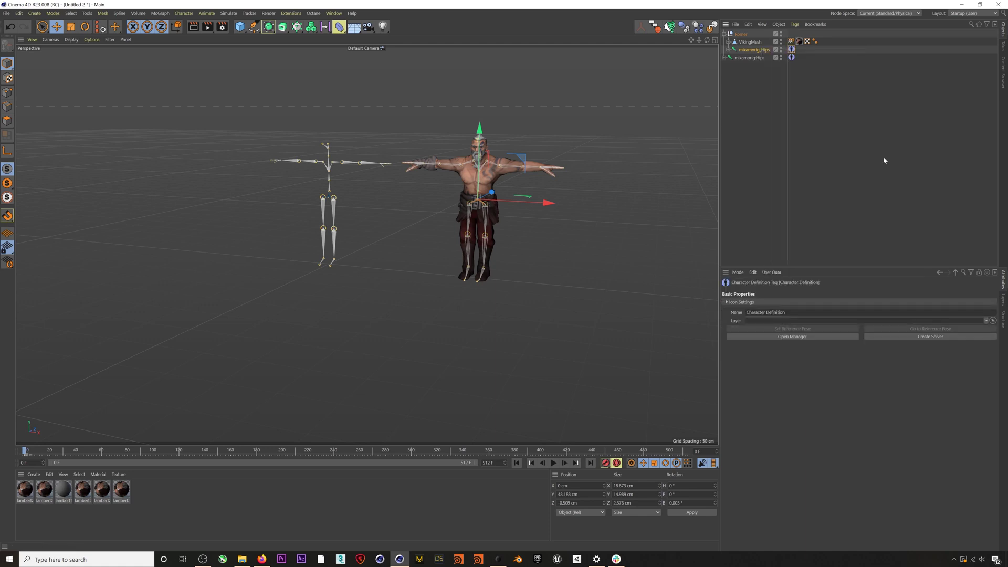
{"action": "left_click", "coordinate": [817, 338]}
{"action": "left_click", "coordinate": [410, 232]}
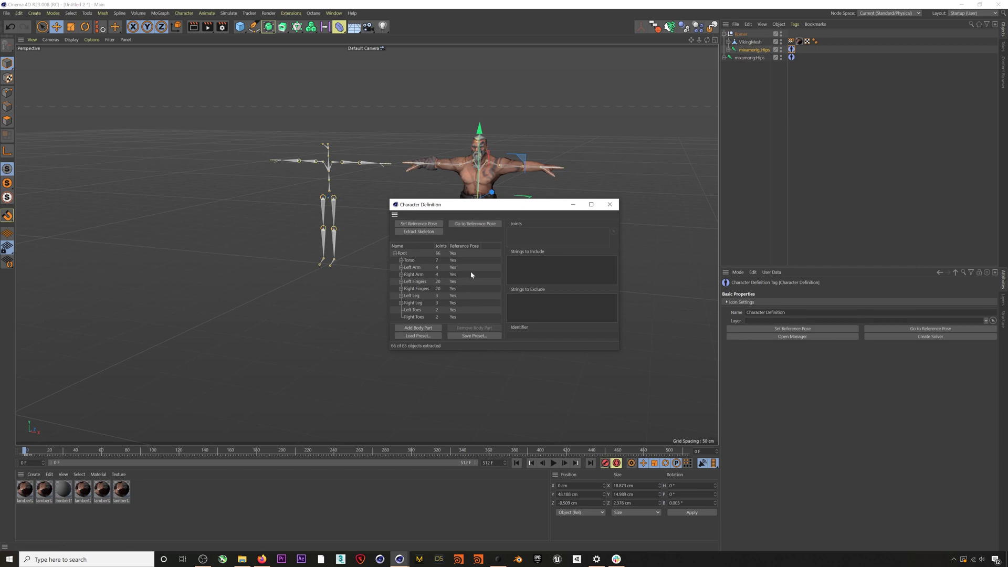
{"action": "left_click", "coordinate": [609, 204]}
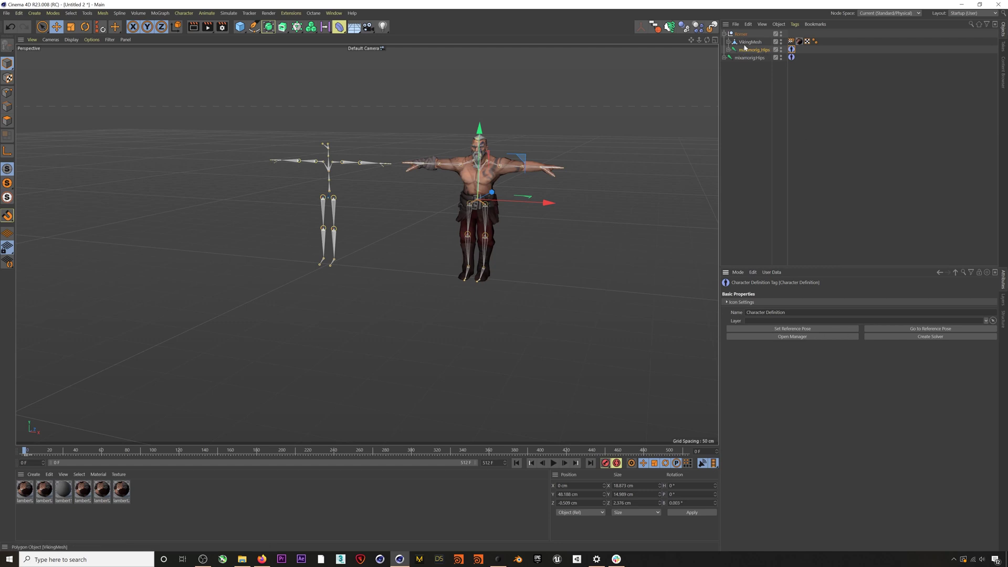
{"action": "left_click", "coordinate": [912, 336]}
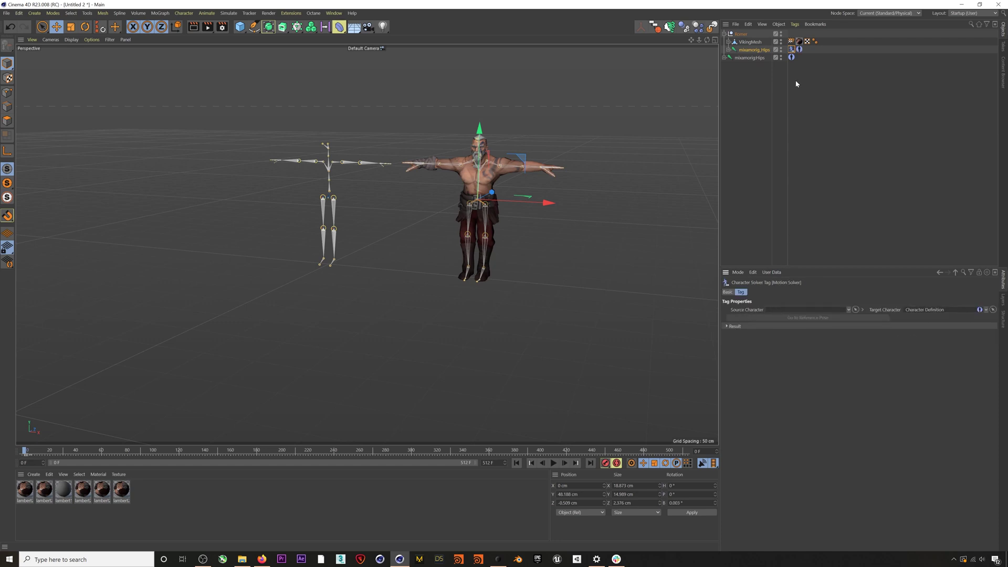
Set the mocap skeleton's Character Definition as the Viking solver's source and preview playback.
{"action": "left_click_drag", "start_coordinate": [792, 57], "coordinate": [791, 80]}
{"action": "left_click_drag", "start_coordinate": [773, 266], "coordinate": [777, 314]}
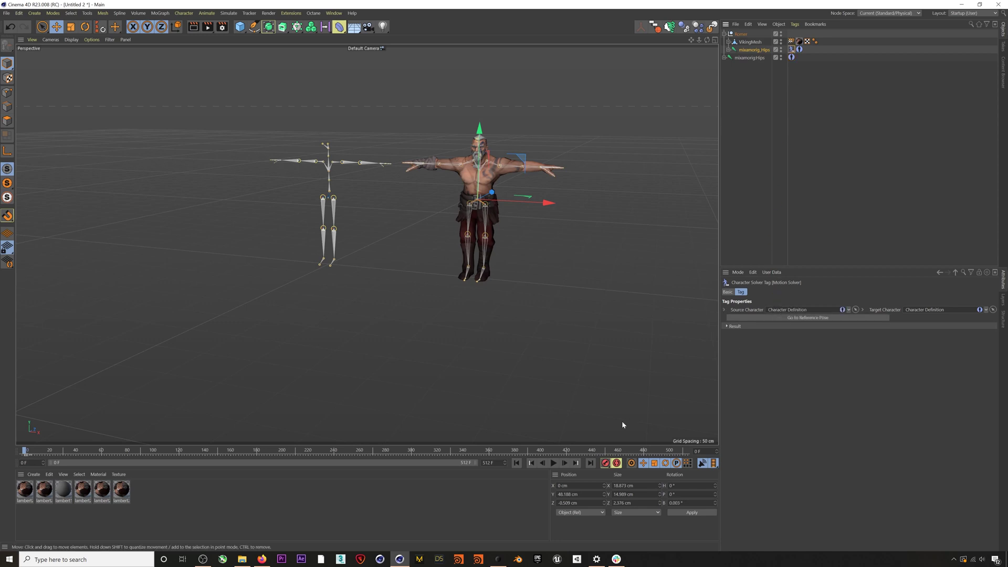
{"action": "left_click", "coordinate": [553, 463]}
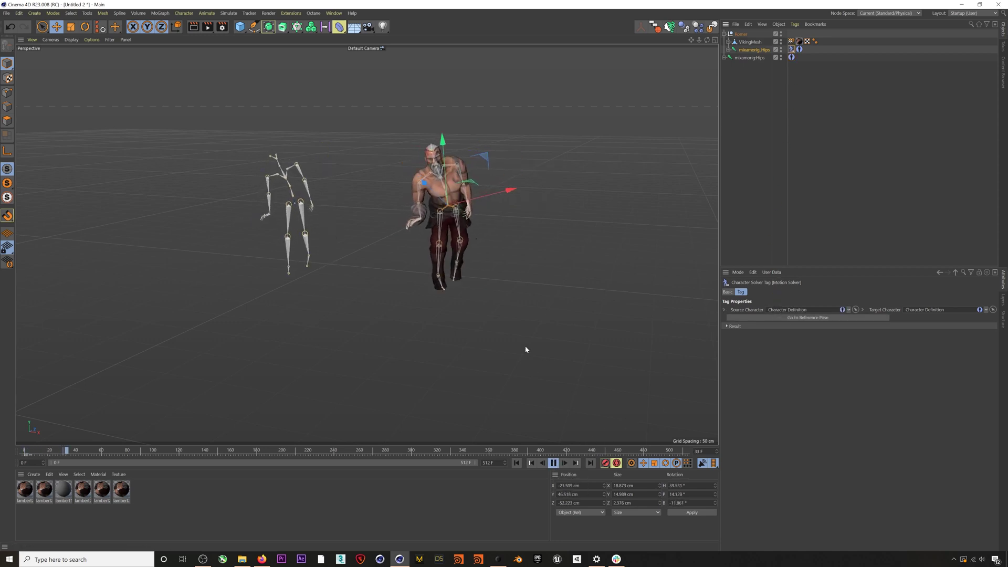
{"action": "left_click", "coordinate": [515, 322]}
{"action": "left_click_drag", "start_coordinate": [420, 261], "coordinate": [439, 218], "text": "alt"}
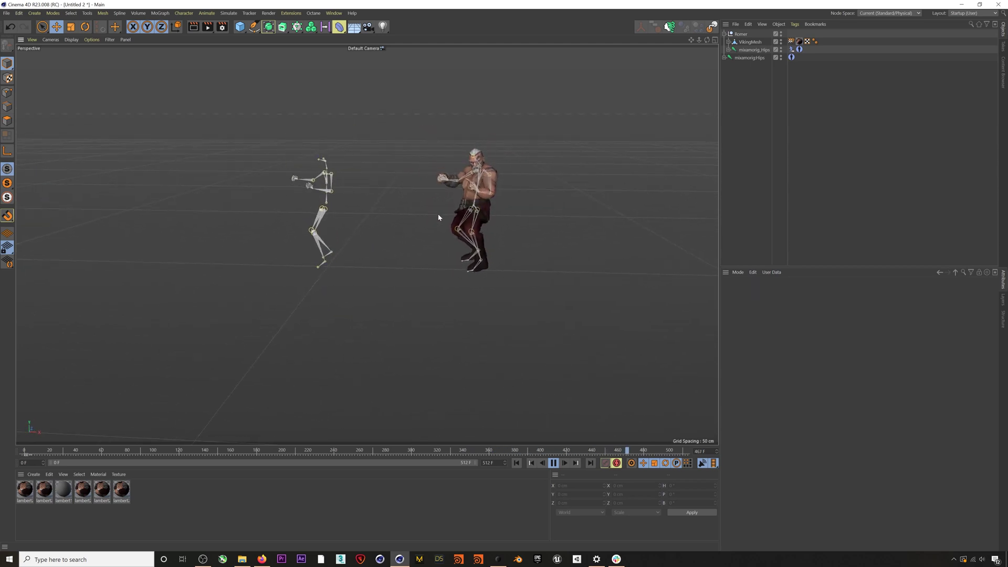
Stop and rewind playback, then merge in the AMAK_MixamoRig robot file.
{"action": "left_click", "coordinate": [553, 462]}
{"action": "left_click", "coordinate": [517, 463]}
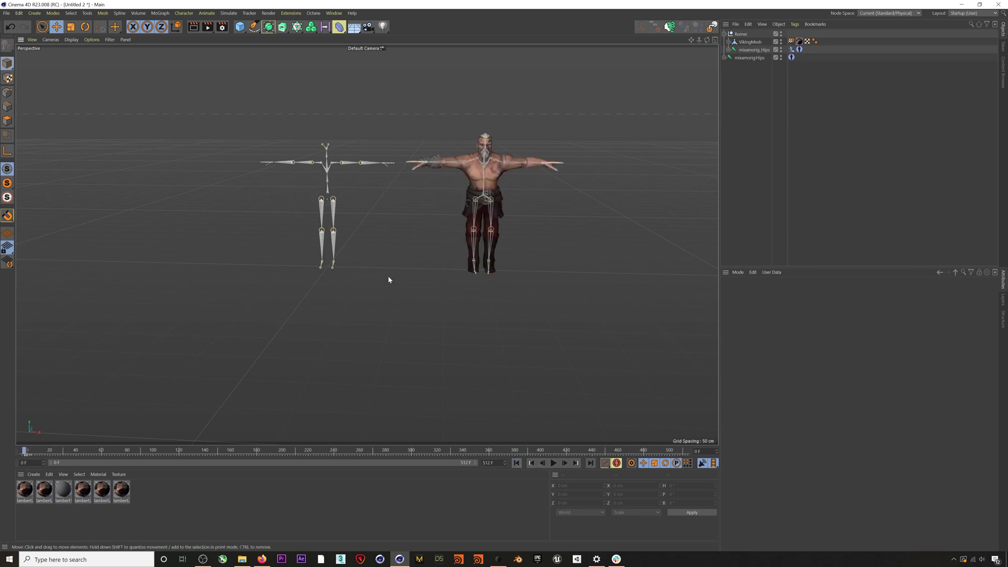
{"action": "left_click", "coordinate": [736, 24]}
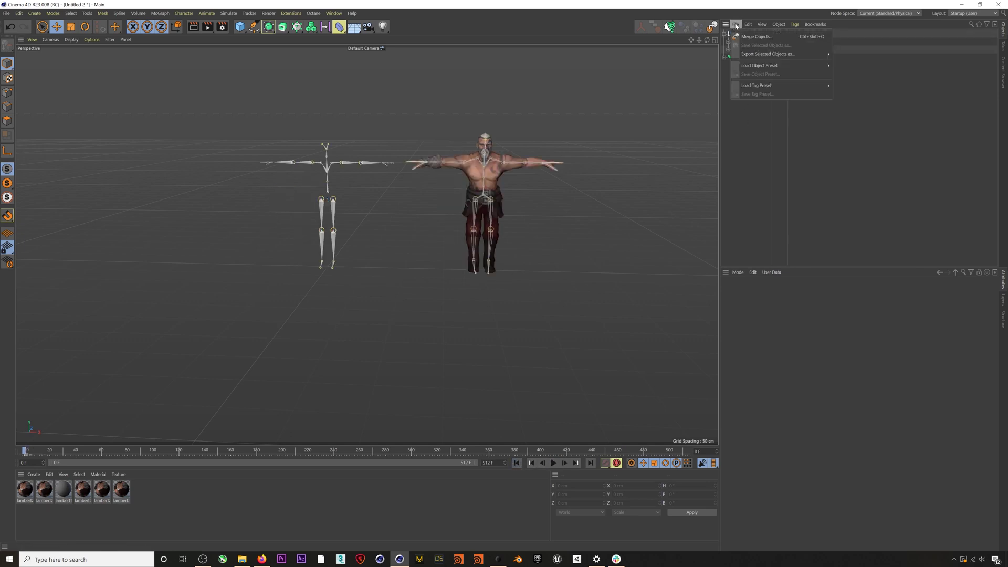
{"action": "left_click", "coordinate": [755, 37]}
{"action": "double_click", "coordinate": [152, 55]}
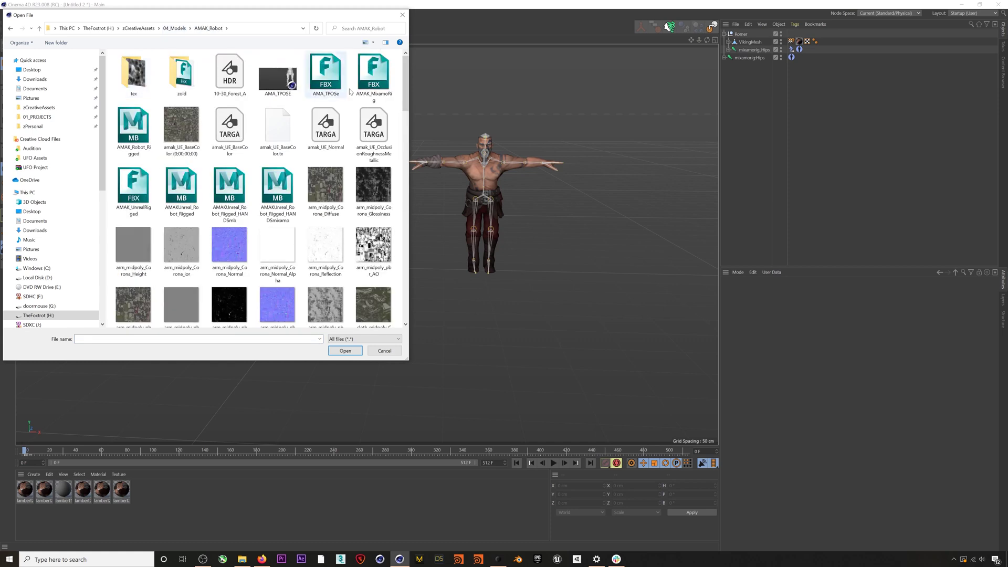
{"action": "double_click", "coordinate": [371, 235]}
Rename the merged robot null to 'Robot' and move it left of the skeleton.
{"action": "double_click", "coordinate": [740, 33]}
{"action": "type", "text": "Robot"}
{"action": "key", "text": "Return"}
{"action": "left_click_drag", "start_coordinate": [412, 229], "coordinate": [258, 229]}
{"action": "left_click", "coordinate": [259, 229]}
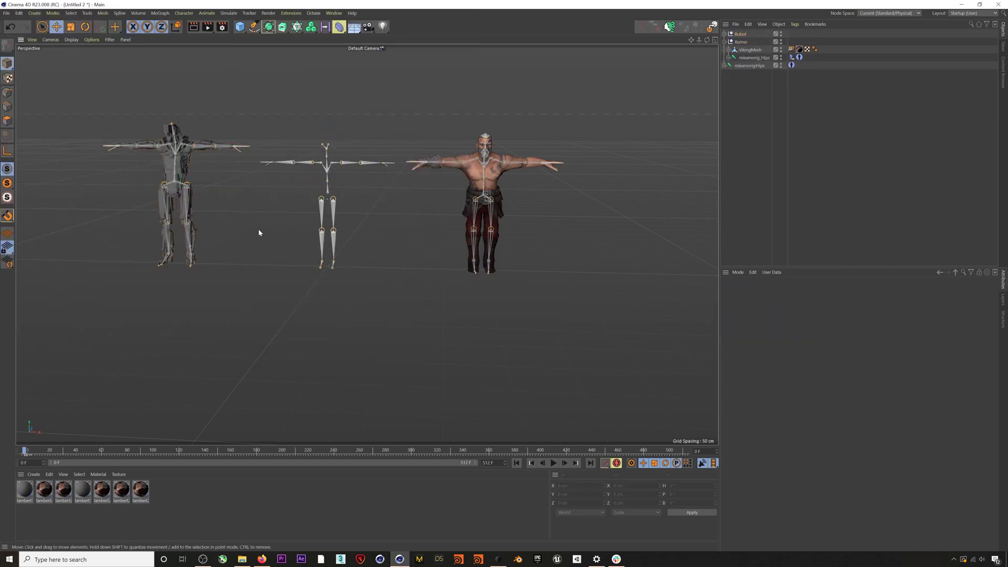
Give the robot's hips a Character Definition with extracted skeleton and a Character Solve tag.
{"action": "left_click", "coordinate": [724, 34]}
{"action": "left_click", "coordinate": [737, 50]}
{"action": "right_click", "coordinate": [758, 53]}
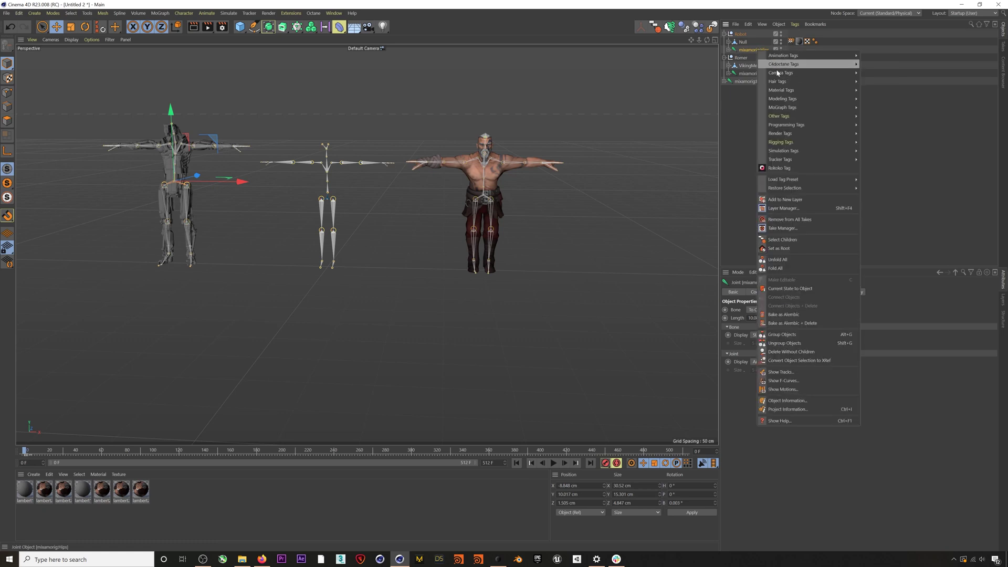
{"action": "left_click", "coordinate": [872, 163]}
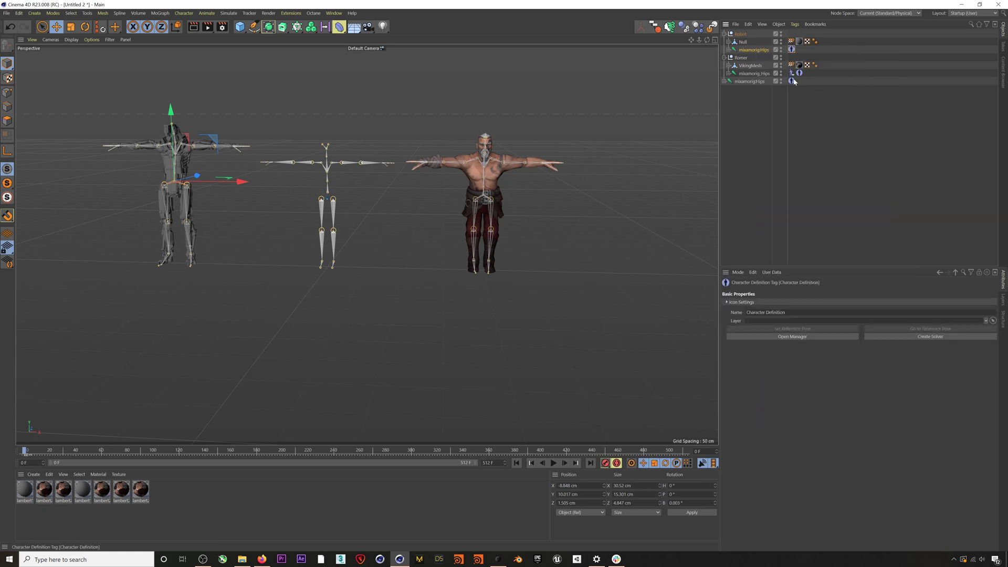
{"action": "left_click", "coordinate": [777, 338]}
{"action": "left_click", "coordinate": [432, 233]}
{"action": "left_click", "coordinate": [609, 204]}
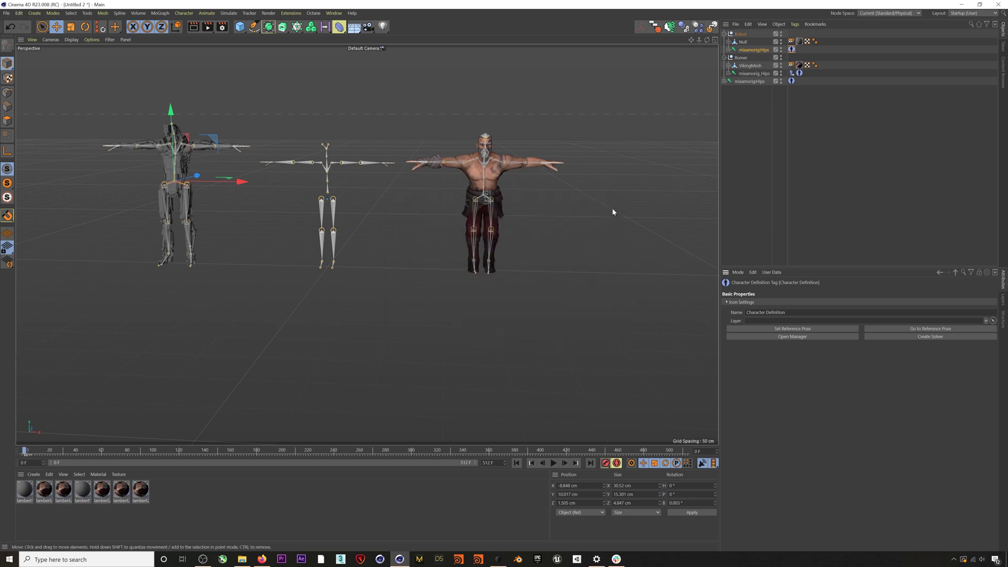
{"action": "left_click", "coordinate": [930, 337]}
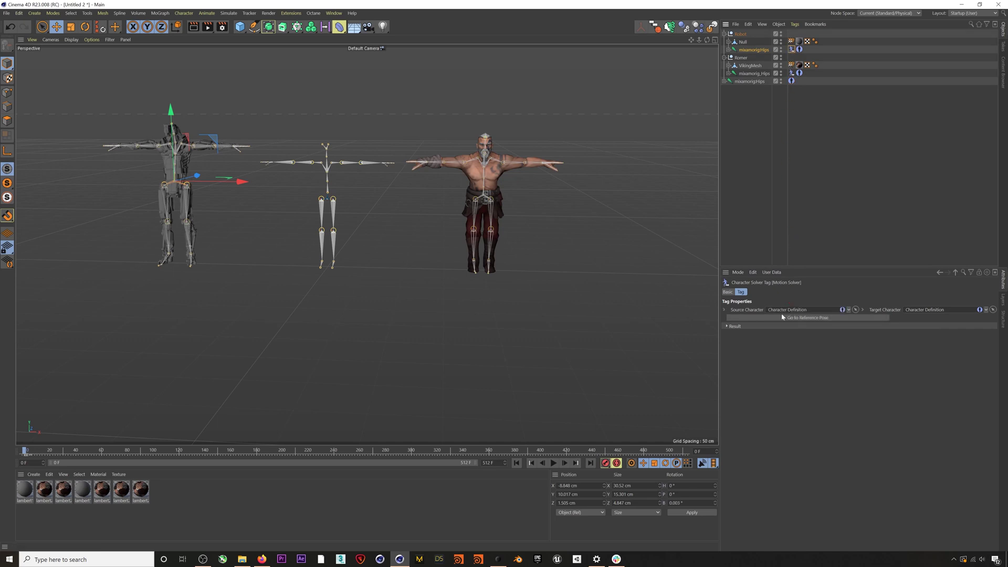
Play the animation and orbit around Robot, skeleton and Romer performing the Magic motion.
{"action": "left_click", "coordinate": [557, 463]}
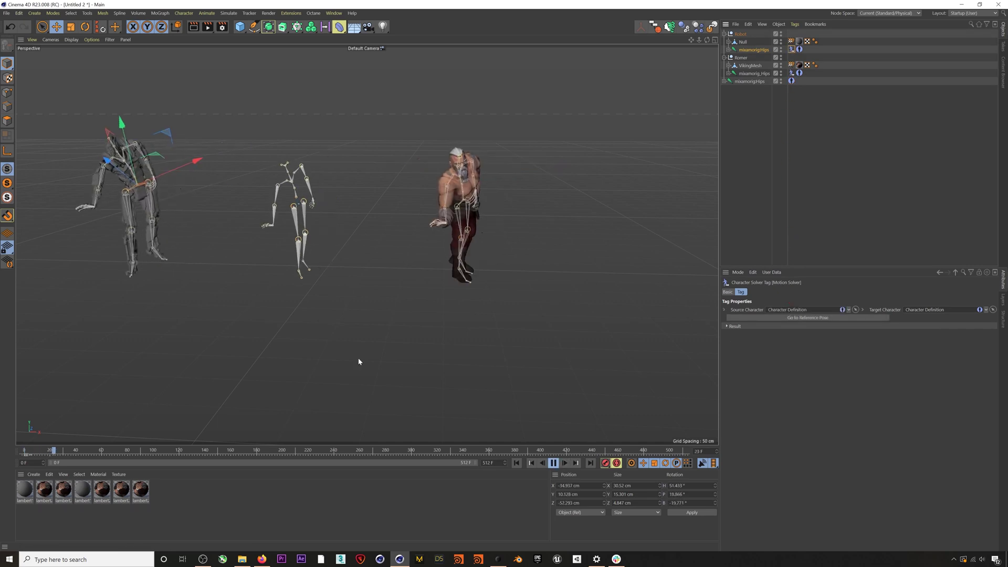
{"action": "left_click_drag", "start_coordinate": [270, 269], "coordinate": [401, 301], "text": "alt"}
{"action": "left_click", "coordinate": [301, 282]}
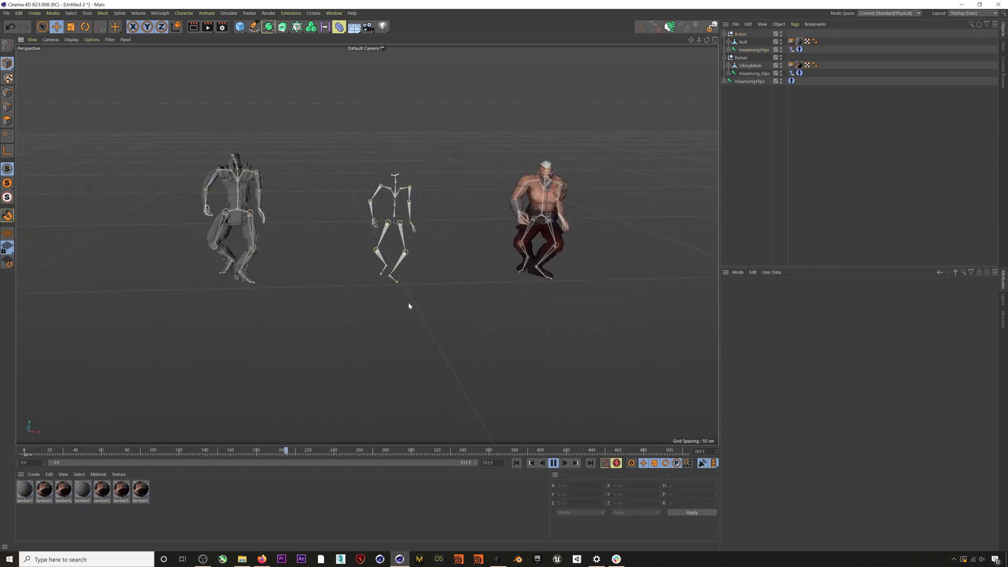
{"action": "left_click_drag", "start_coordinate": [405, 297], "coordinate": [337, 286], "text": "alt"}
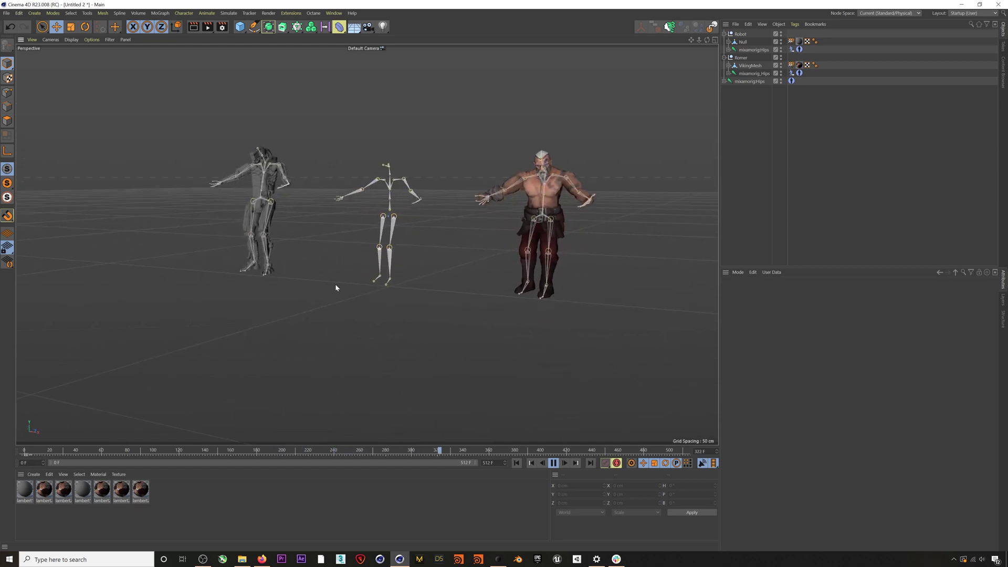
{"action": "left_click_drag", "start_coordinate": [366, 283], "coordinate": [468, 269], "text": "alt"}
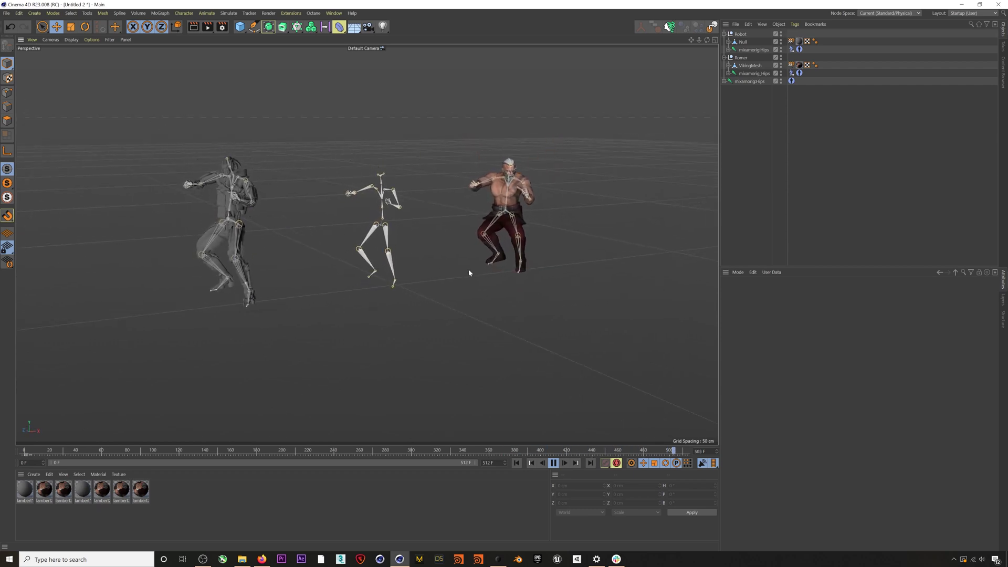
{"action": "left_click_drag", "start_coordinate": [413, 255], "coordinate": [384, 252], "text": "alt"}
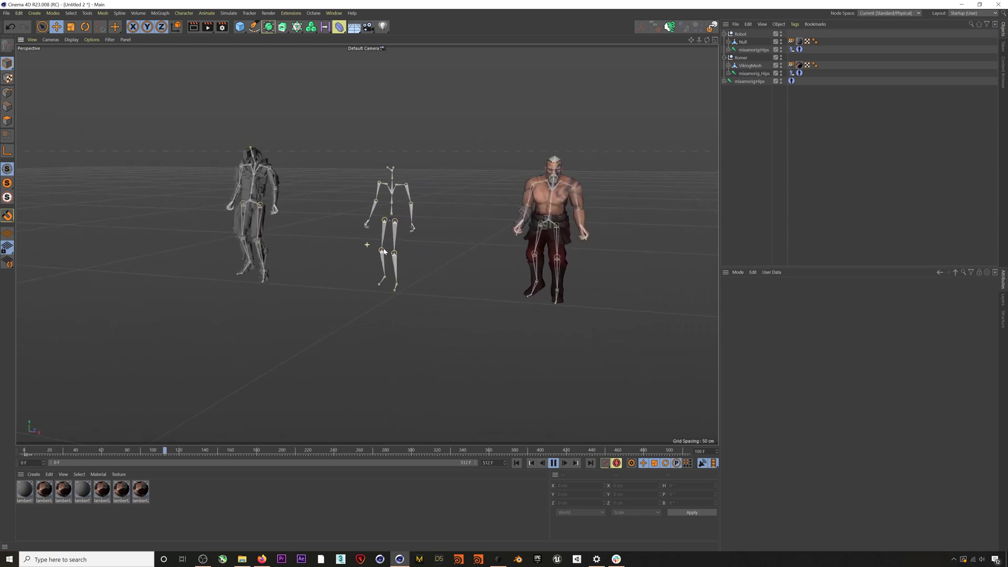